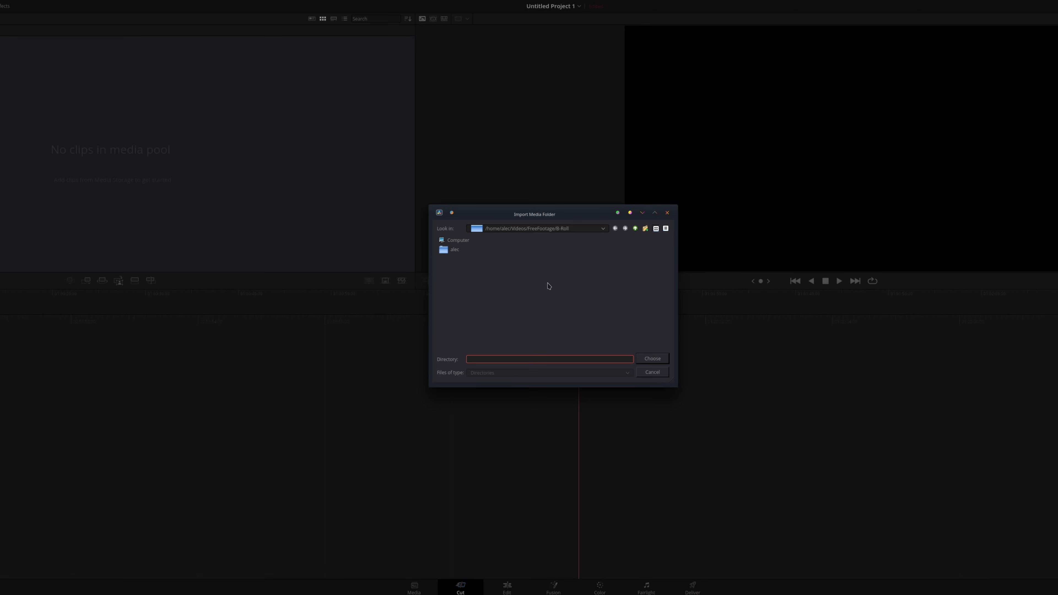
Step: Import the B-Roll folder from FreeFootage into the media pool, keeping the project frame rate unchanged
left_click(636, 229)
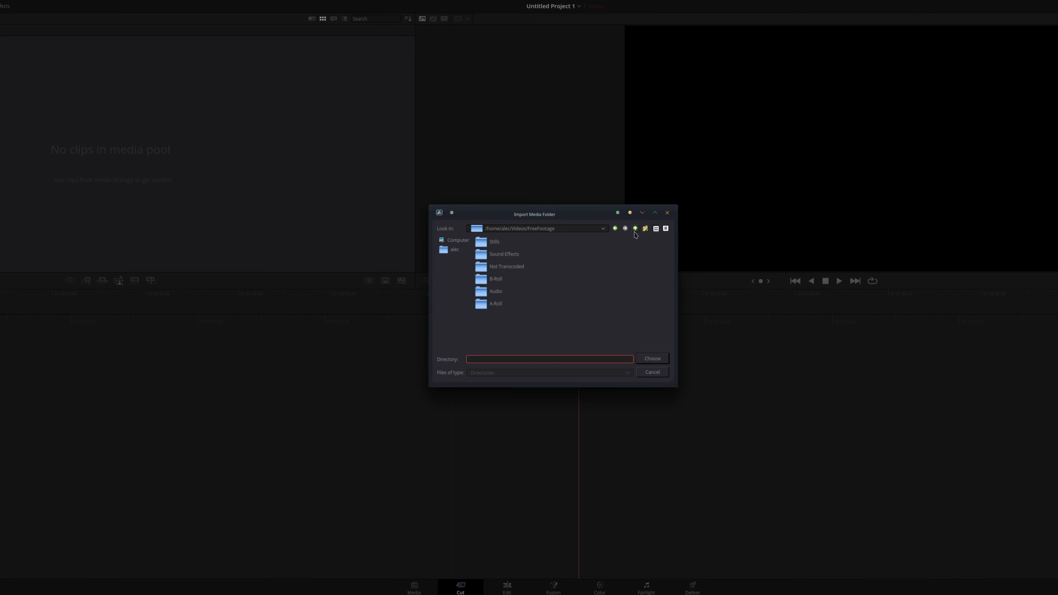
left_click(504, 280)
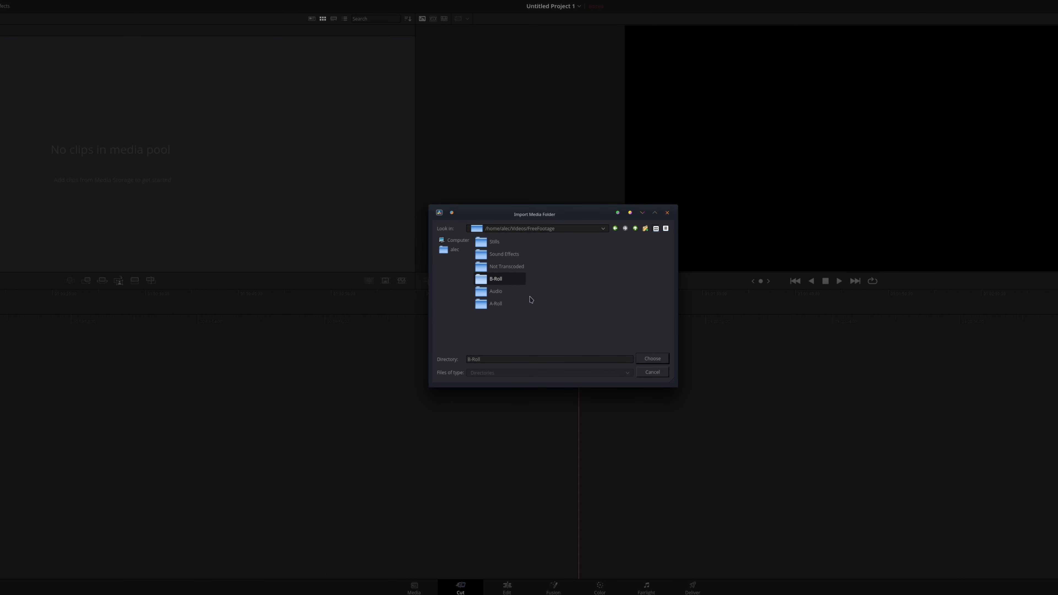
left_click(653, 359)
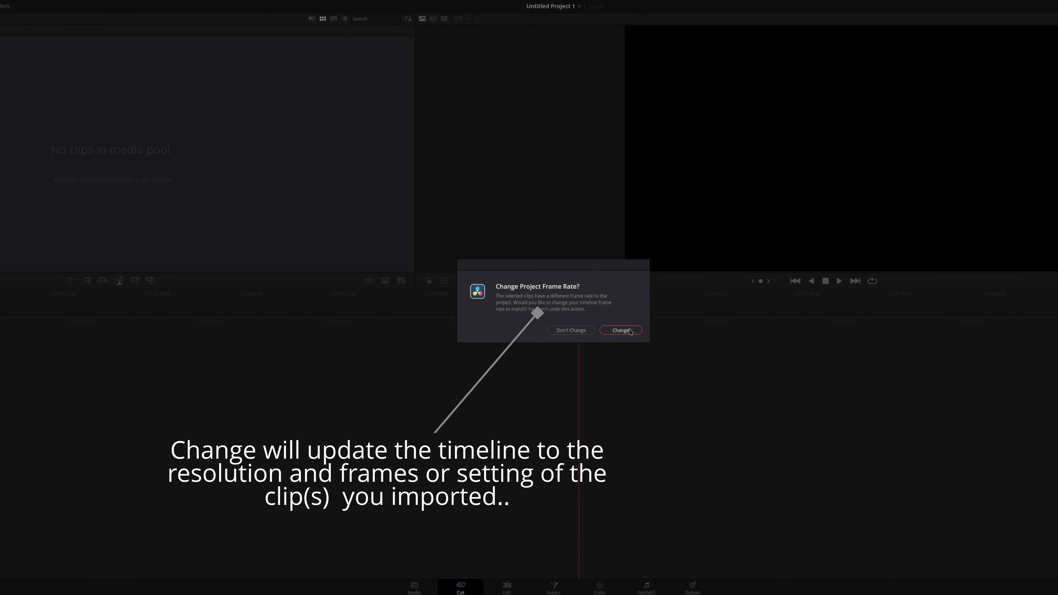
left_click(571, 330)
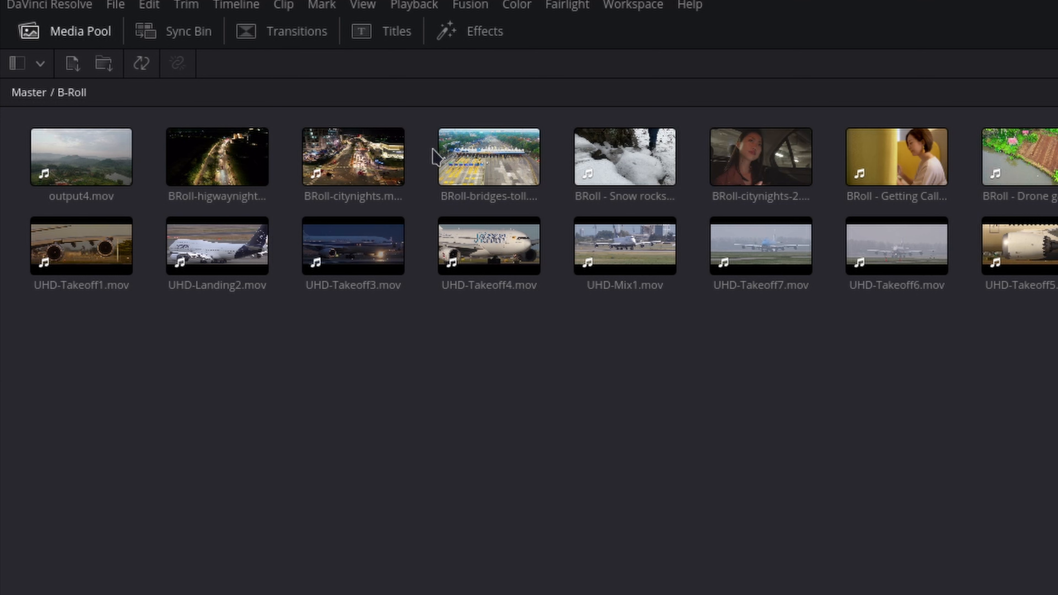
Step: Open the B-Roll bin through the bin list and preview the BRoll-citynights clip in reverse
left_click(358, 167)
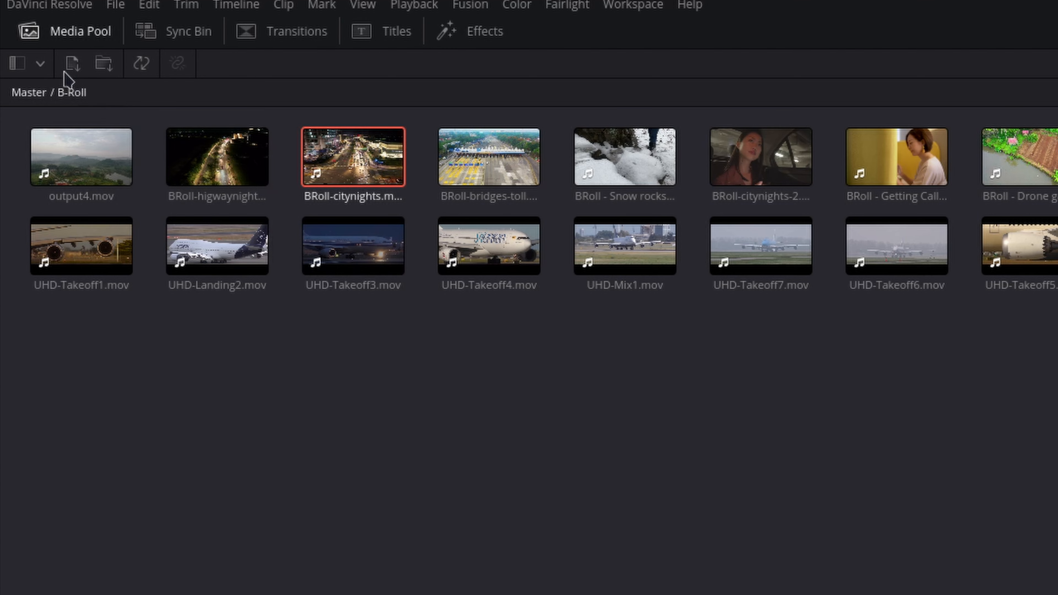
left_click(40, 64)
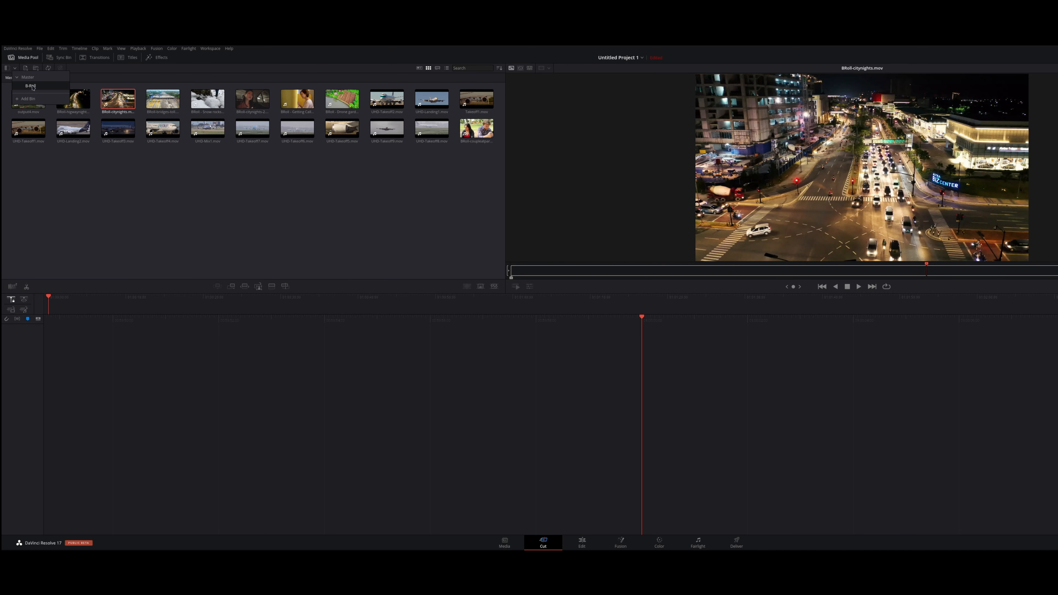
left_click(33, 86)
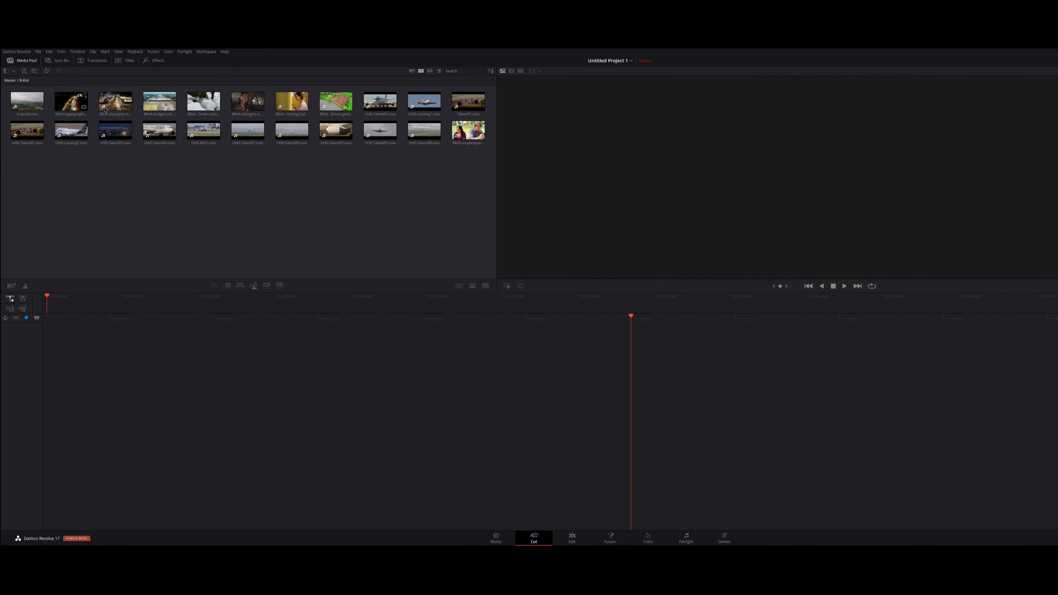
left_click(105, 109)
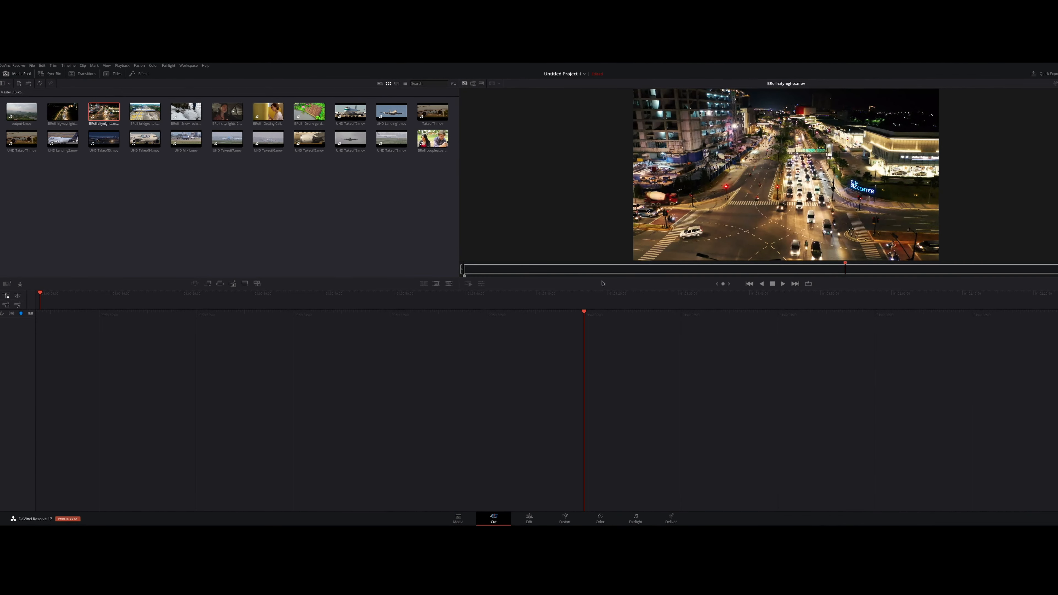
left_click(763, 283)
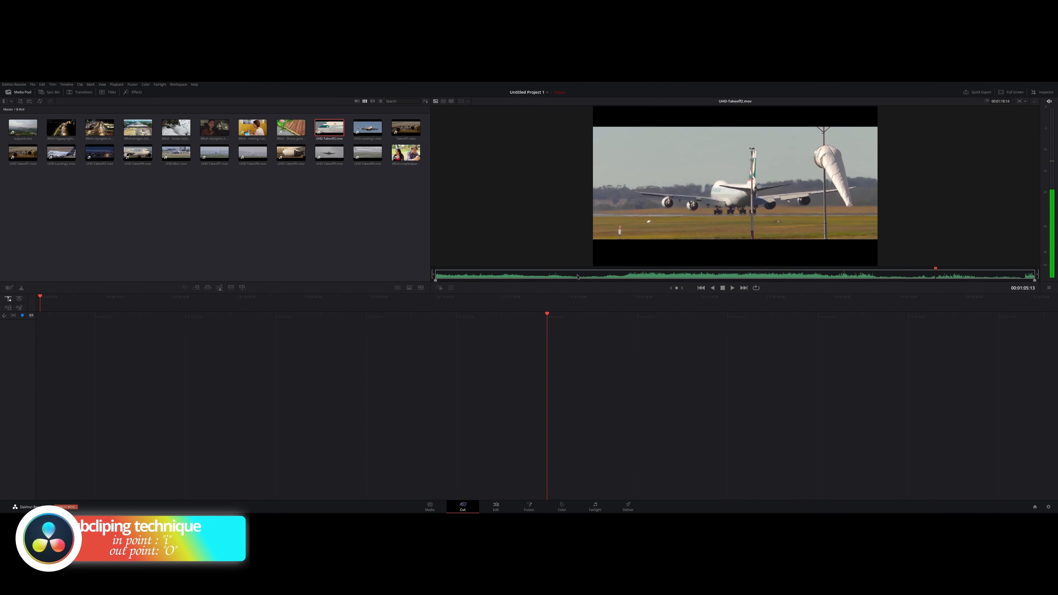
Step: Mark the Cathay Pacific Cargo clip from 00:00:22:13 to 00:00:29:10 and place that range on the empty timeline
left_click(606, 276)
key("i")
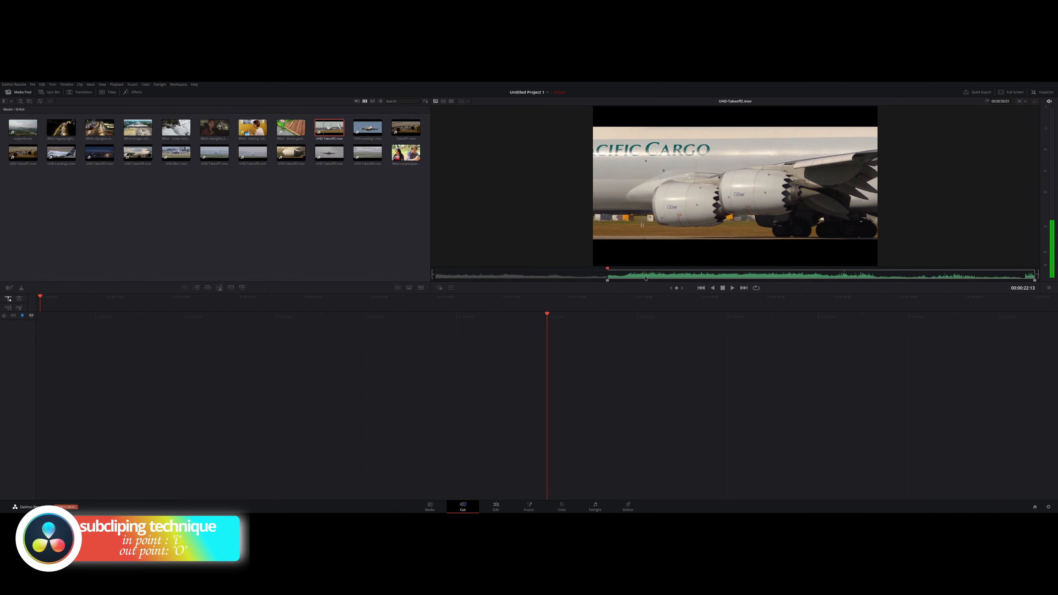
left_click(660, 276)
key("o")
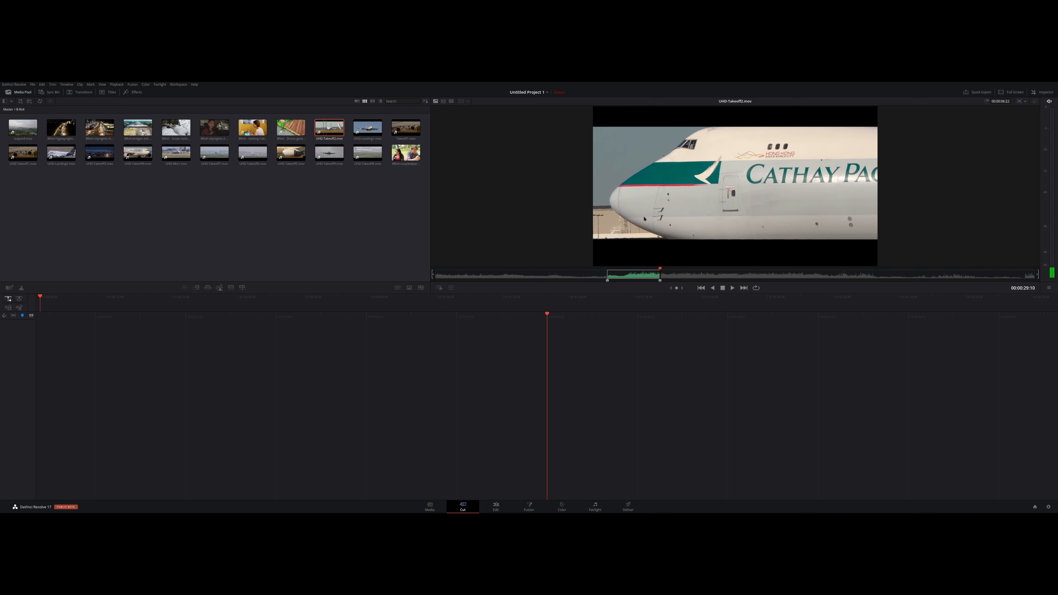
left_click_drag(642, 225, 552, 428)
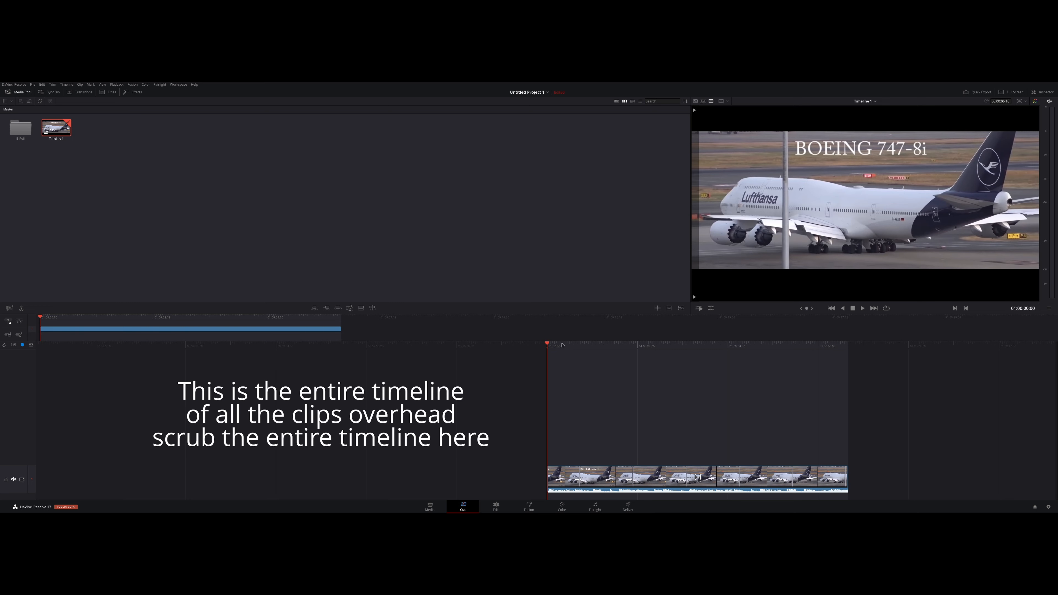
Step: Scrub the Lufthansa clip in the detailed and overview timelines, and enlarge the viewer with the playhead back at the start
left_click_drag(546, 344, 451, 360)
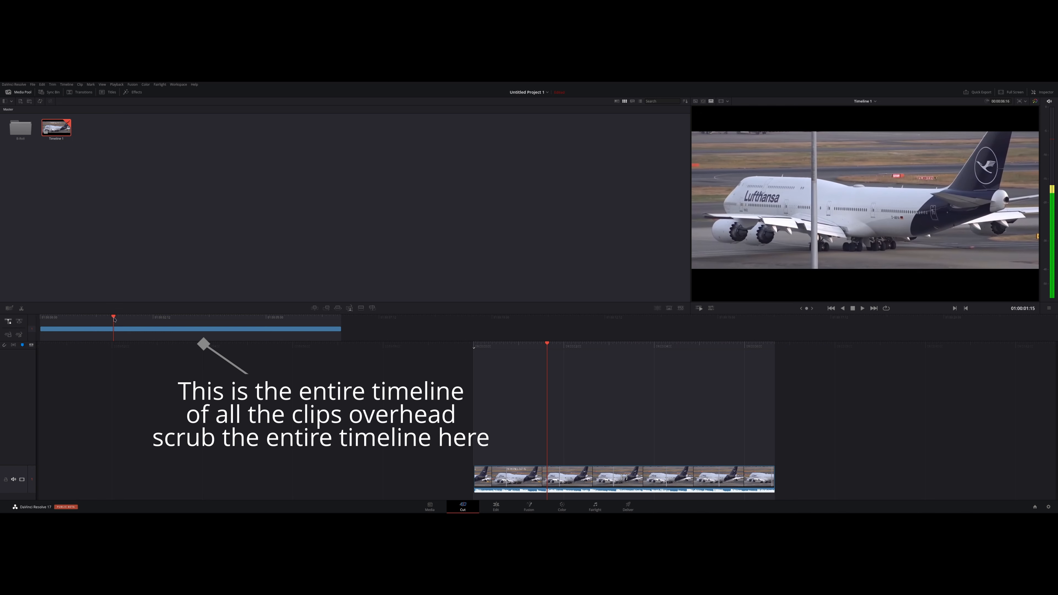
left_click_drag(113, 318, 136, 320)
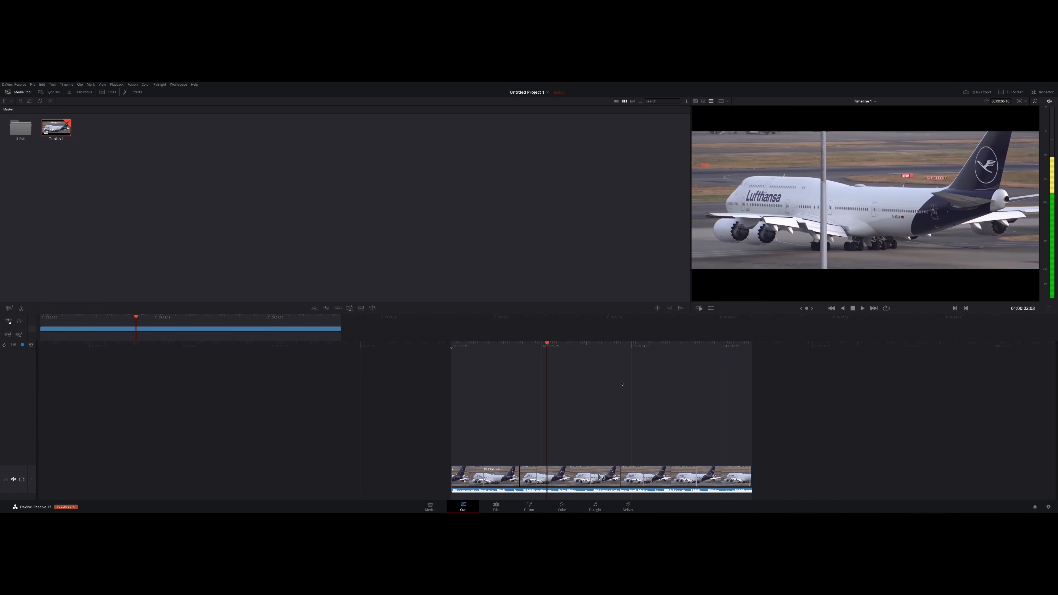
left_click_drag(1050, 310, 1010, 332)
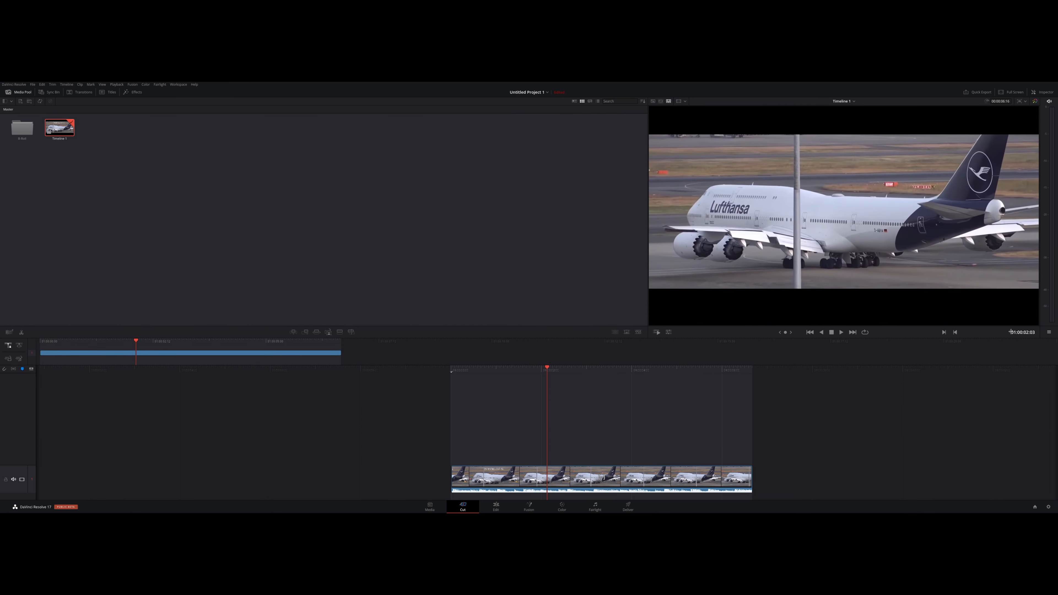
key("Home")
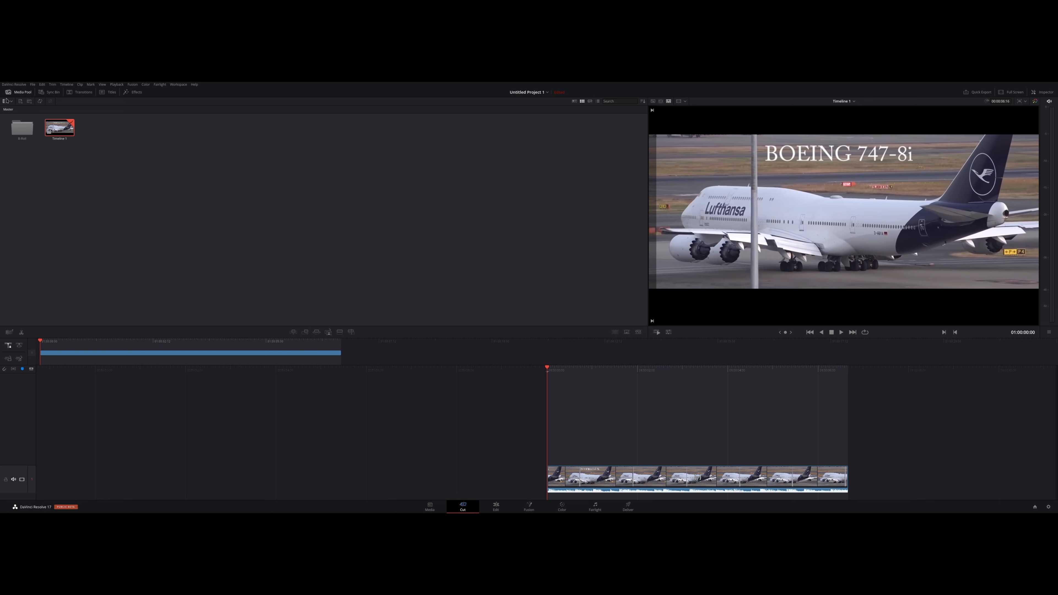
Step: Import the Audio folder from FreeFootage and place its Two Moons track under the Lufthansa clip at the timeline start
key("ctrl+shift+i")
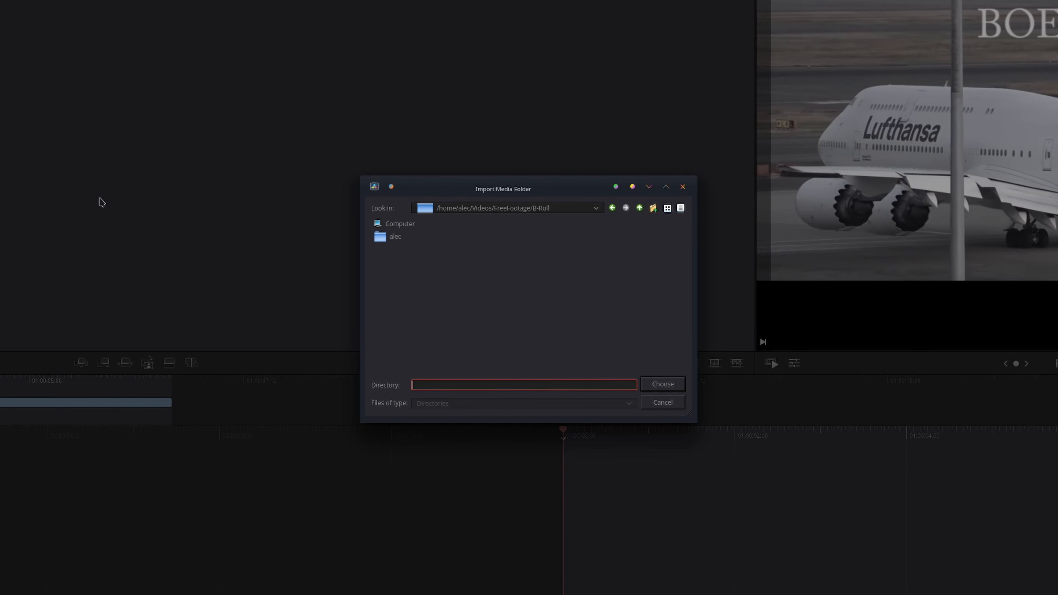
left_click(640, 208)
left_click(446, 298)
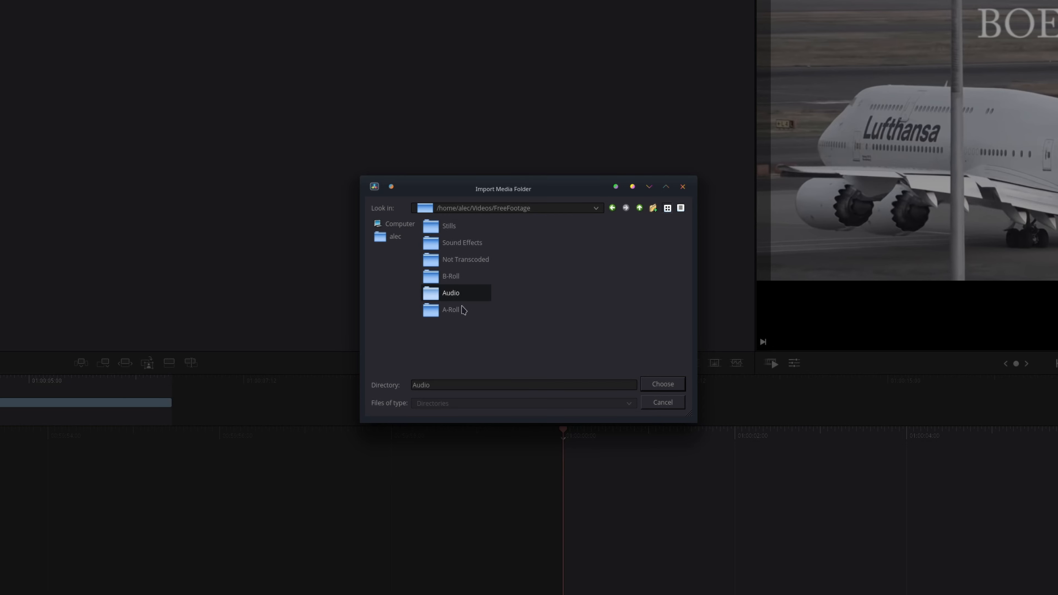
left_click(648, 387)
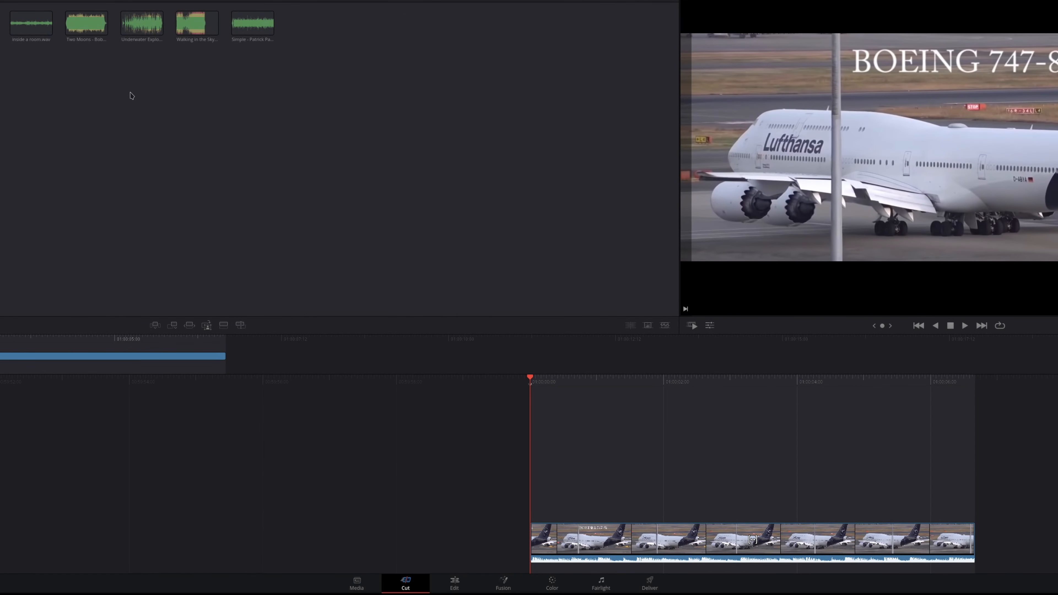
left_click(84, 28)
left_click_drag(817, 244, 433, 573)
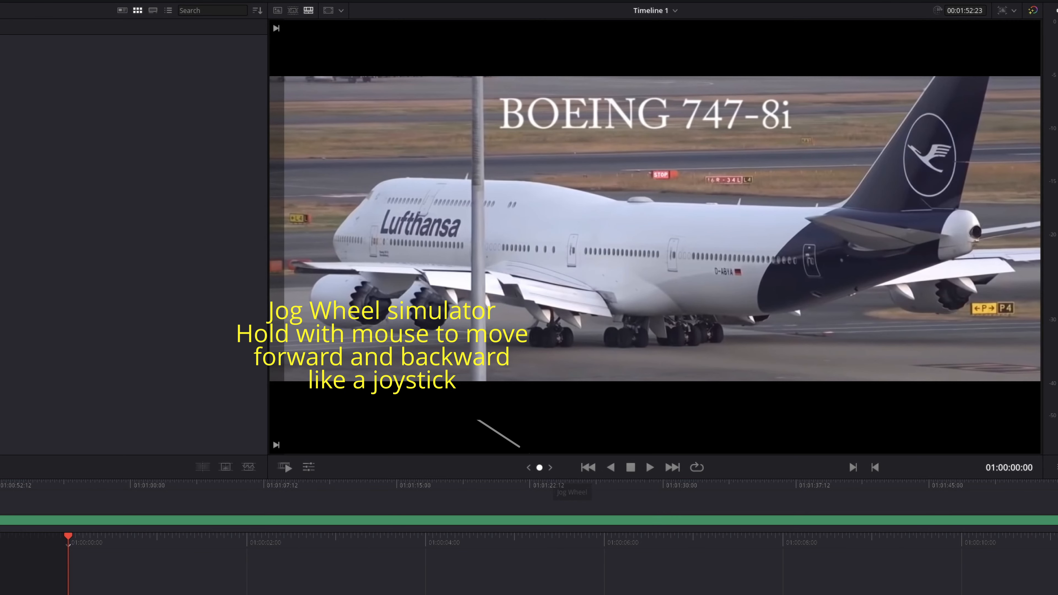
Step: Jog through the opening frames of the timeline and return the playhead to the start
left_click_drag(882, 326, 892, 326)
mouse_move(550, 467)
left_mouse_down()
mouse_move(568, 467)
mouse_move(540, 468)
mouse_move(574, 468)
mouse_move(538, 468)
mouse_move(548, 468)
left_mouse_up()
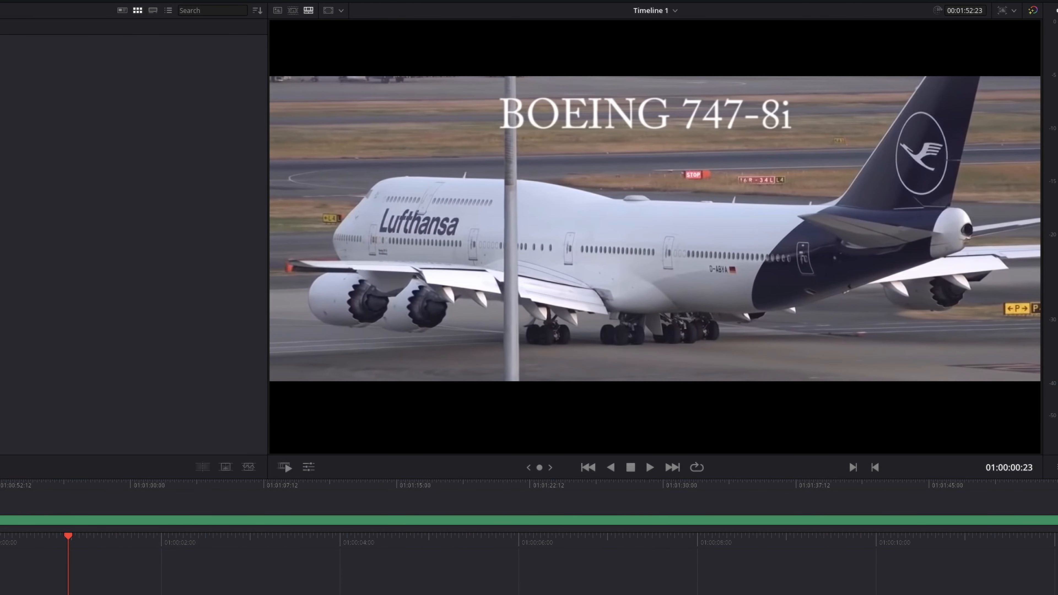
key("Home")
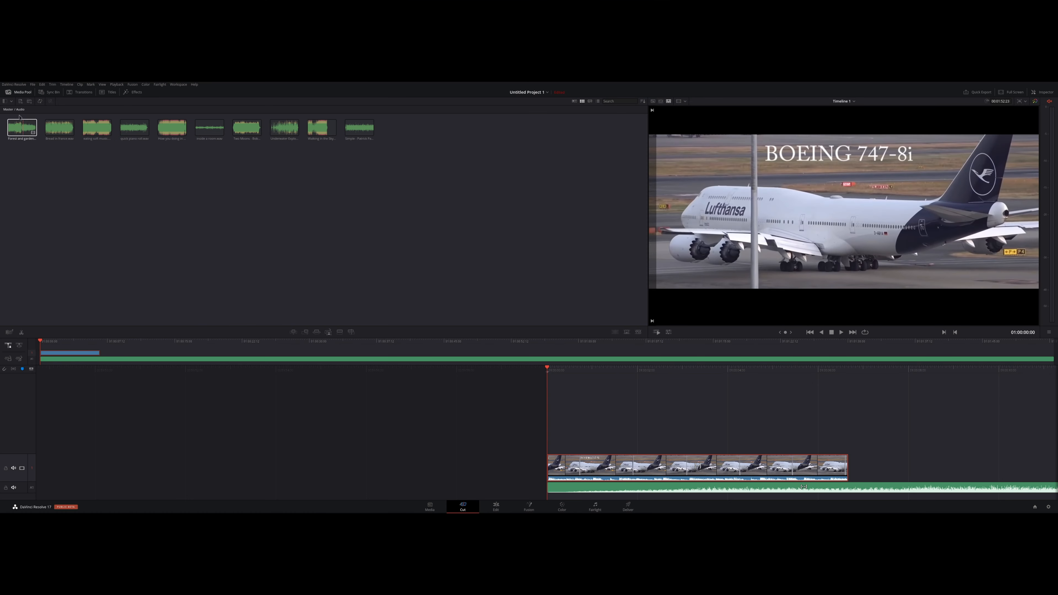
Step: From the B-Roll bin, mark UHD-Landing1.mov from 00:00:30:00 to 00:00:35:04 and append it after the Lufthansa clip
left_click(12, 102)
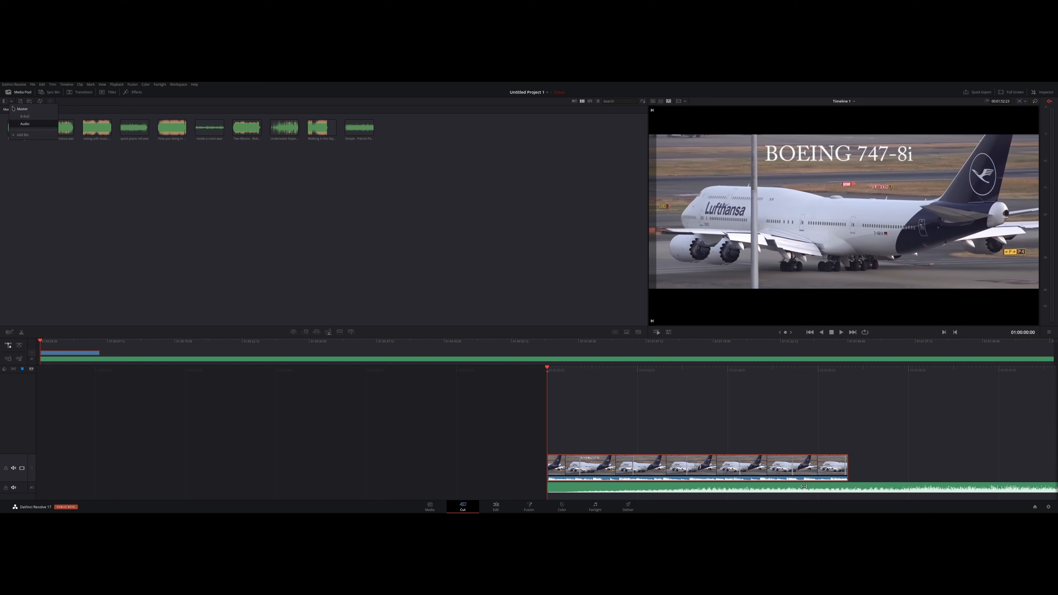
left_click(25, 117)
left_click(584, 127)
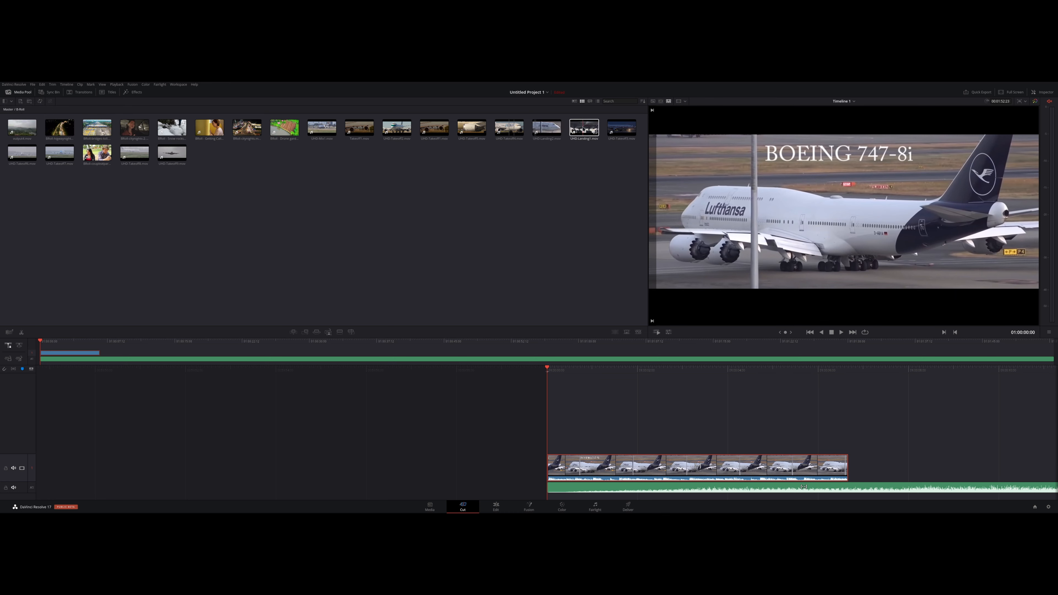
left_click(771, 317)
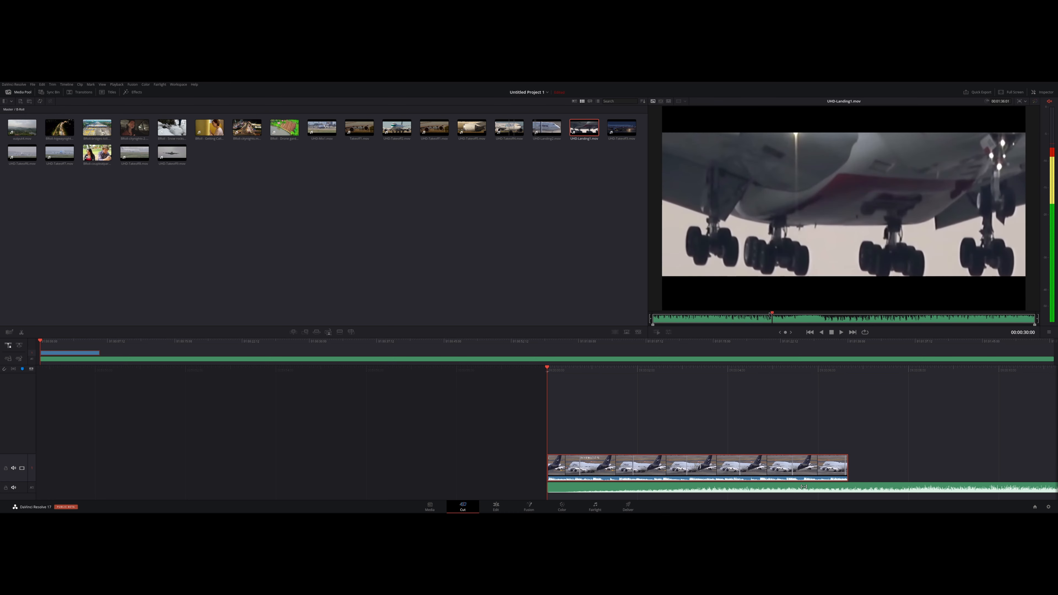
key("i")
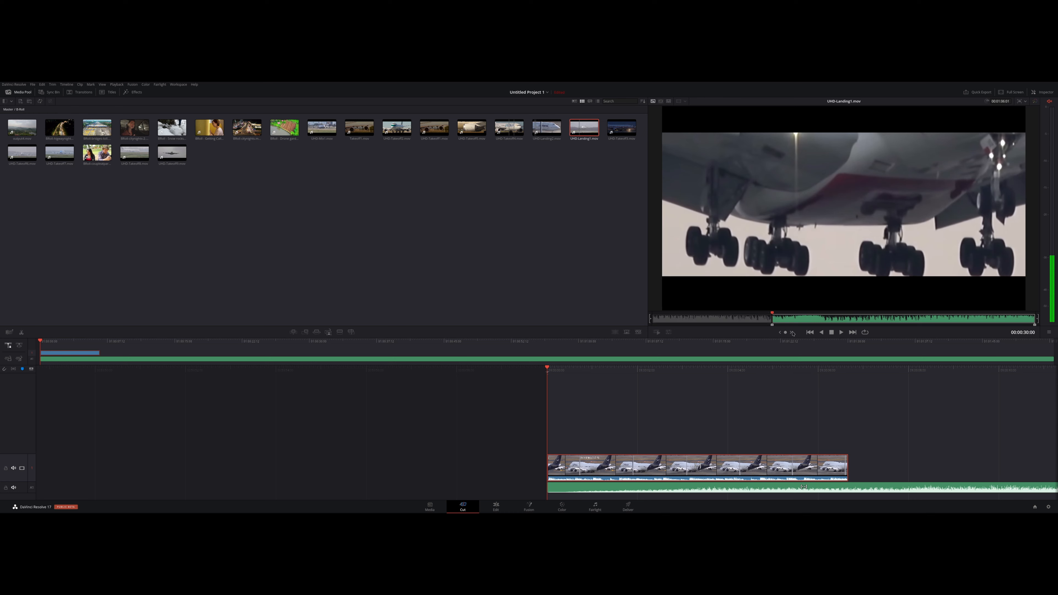
key("space")
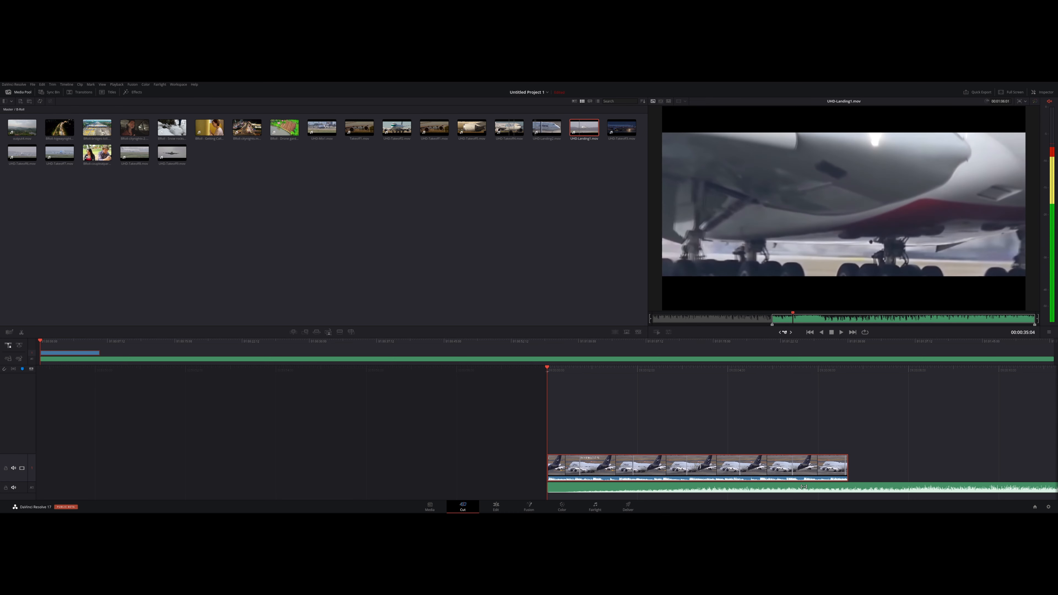
key("o")
left_click_drag(823, 259, 861, 466)
Step: Play part of the timeline with the locked playhead, switch to Free Playhead, and play on into the landing clip
key("space")
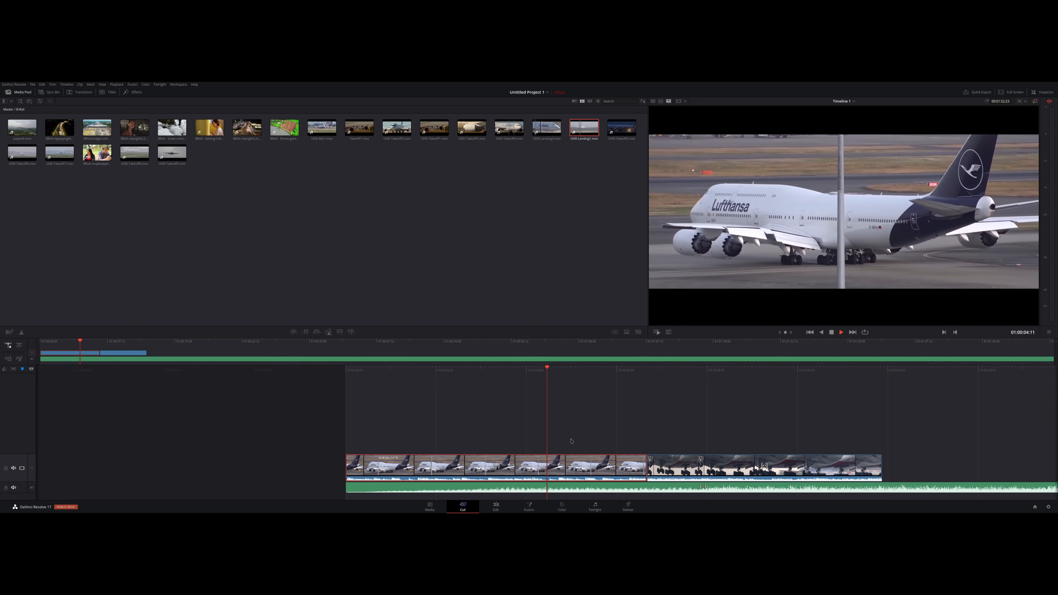
key("space")
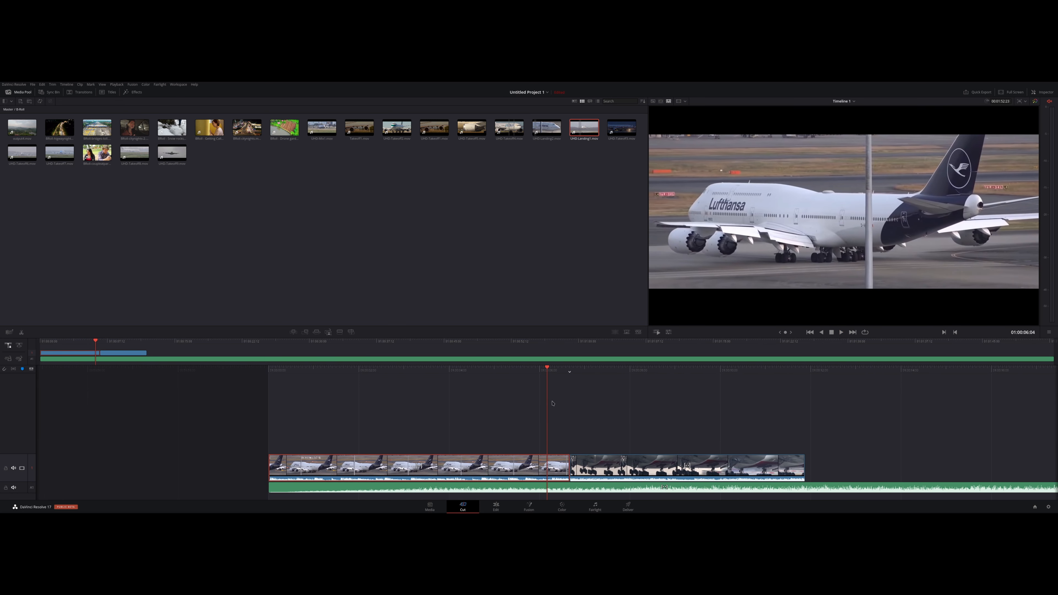
left_click(20, 349)
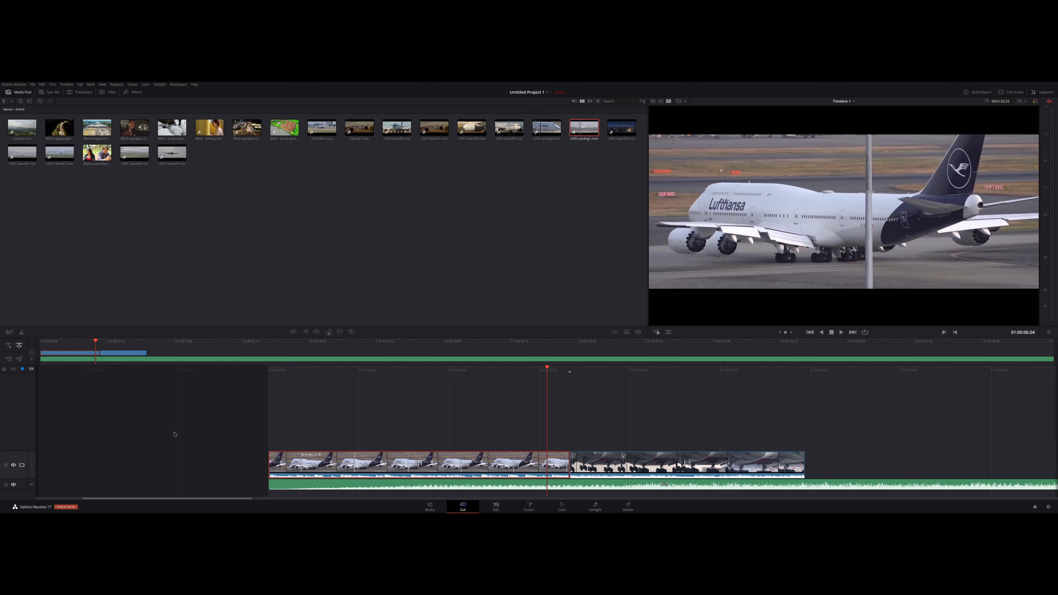
key("space")
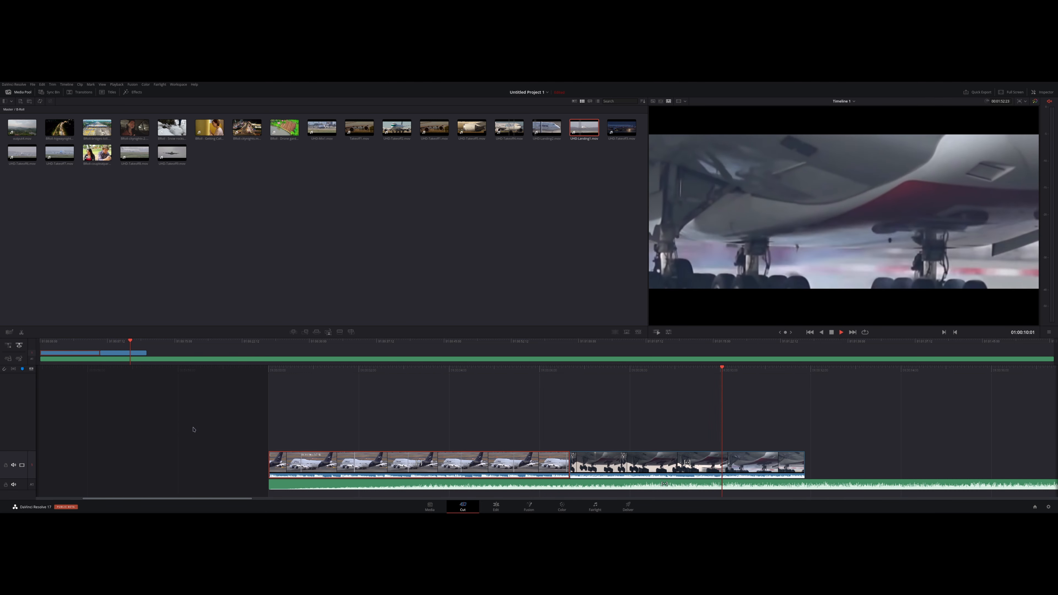
key("space")
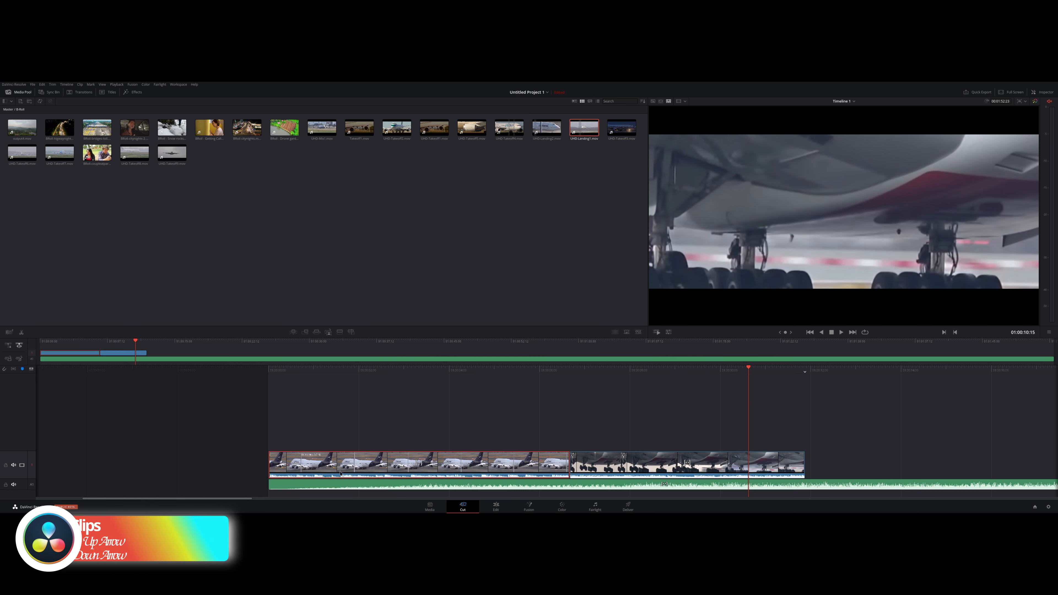
Step: Jump the playhead back and forth between the clip boundaries, ending at the end of the landing clip
key("Up")
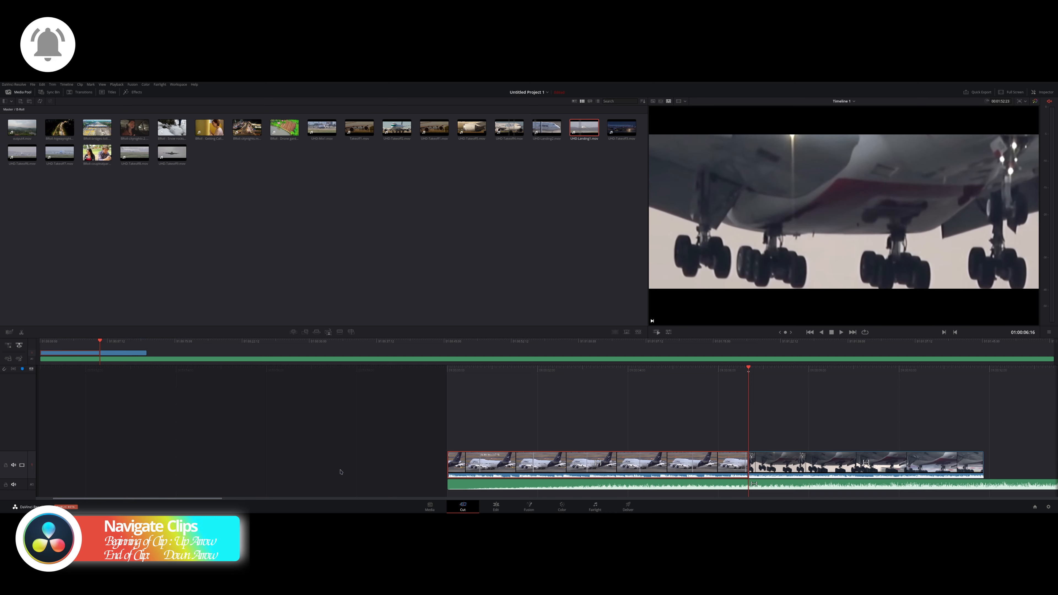
key("Up")
key("Down")
key("Down")
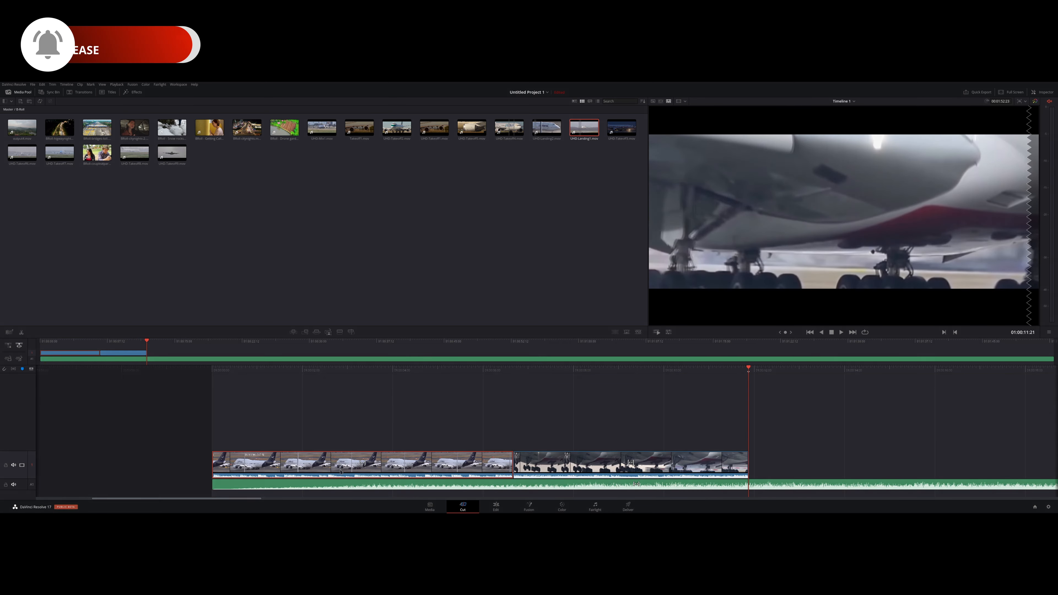